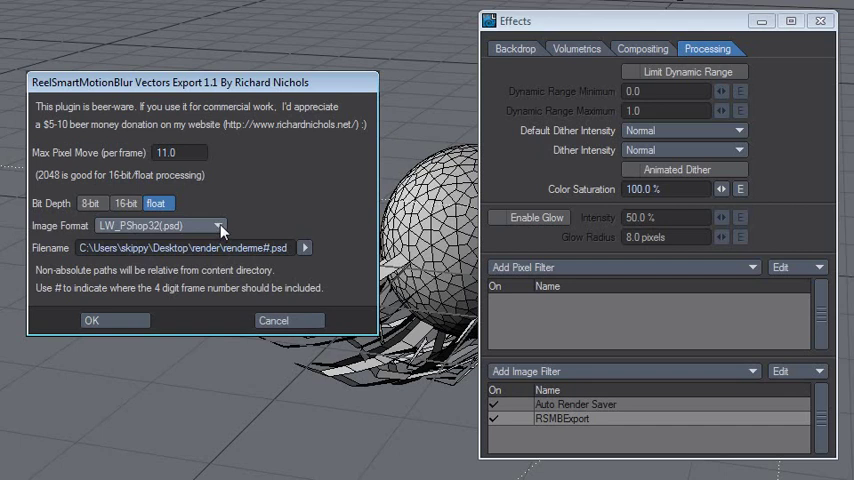
- Choose LW_PShop32 (.psd) output with float depth and select the 11.0 max pixel move value
left_click(222, 231)
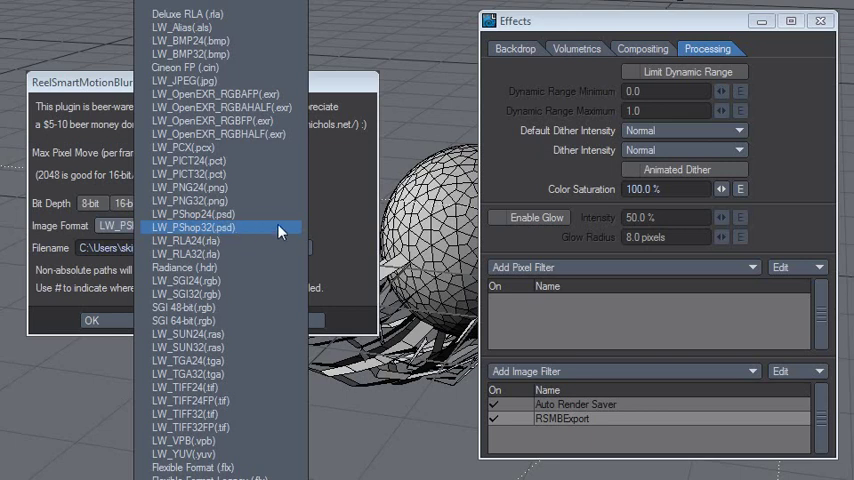
left_click(258, 227)
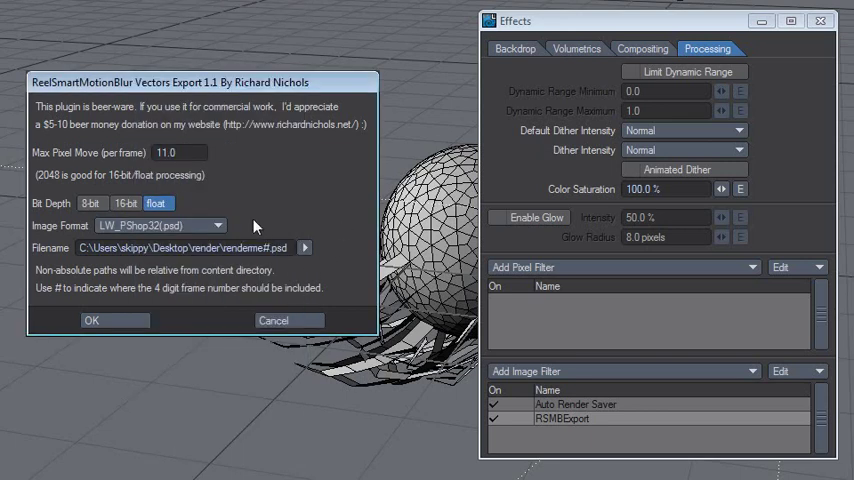
double_click(170, 152)
- Confirm the RSMBExport settings, then keep camera antialiasing at PLD 9-Pass and blur length at 500%
left_click(116, 322)
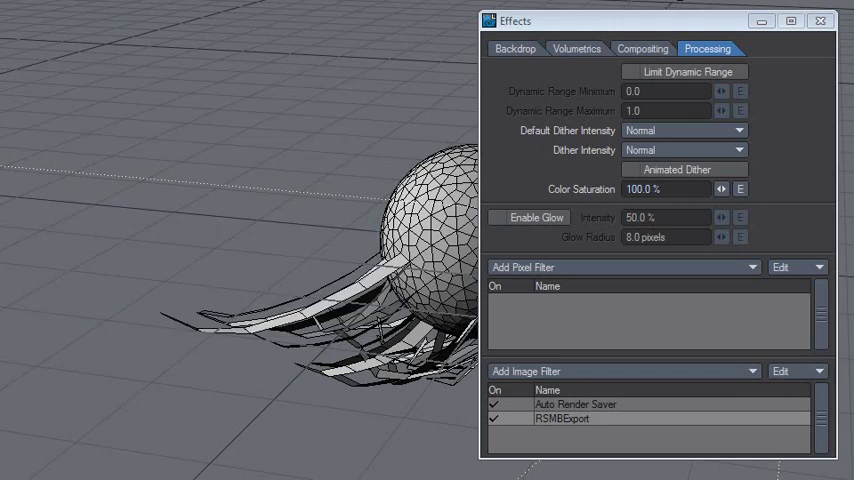
key("p")
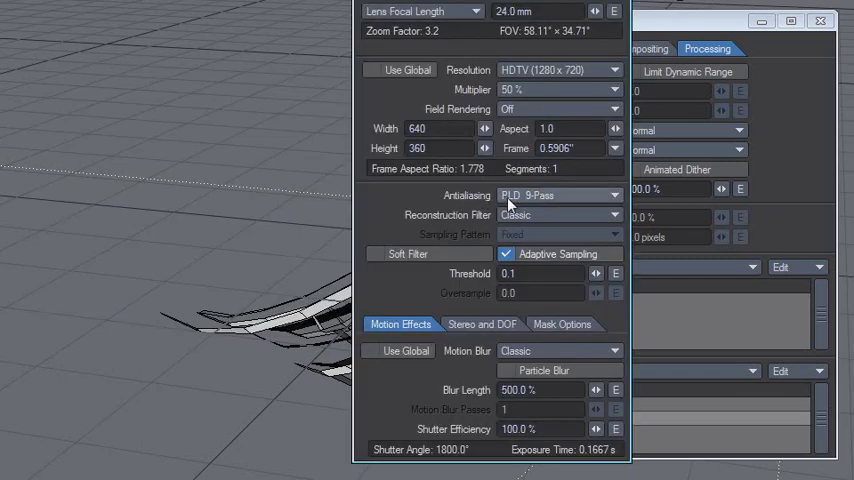
left_click(548, 198)
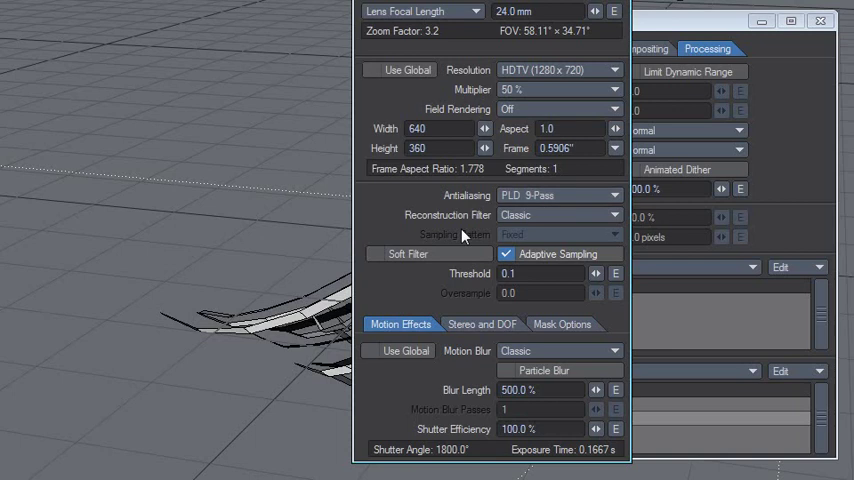
left_click(518, 391)
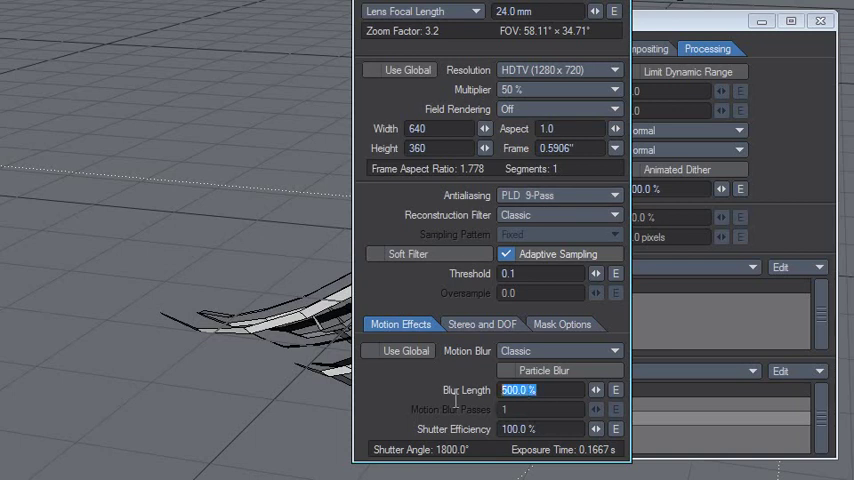
key("Return")
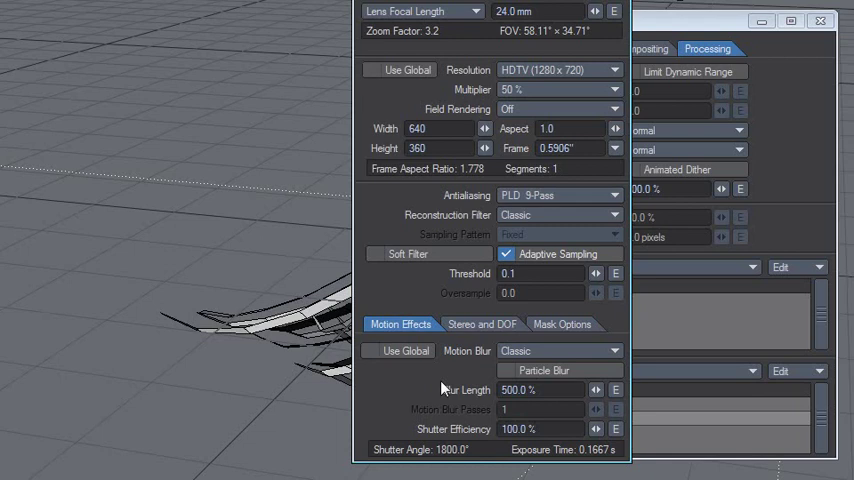
- Render the current frame with F9
key("F9")
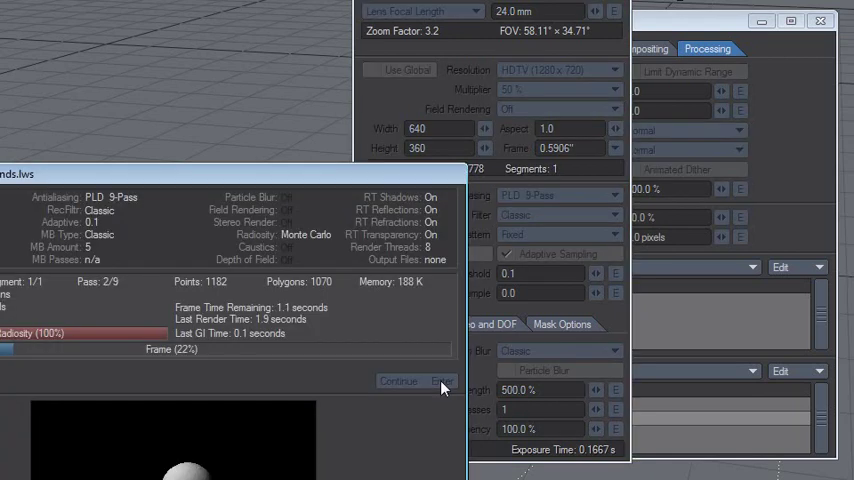